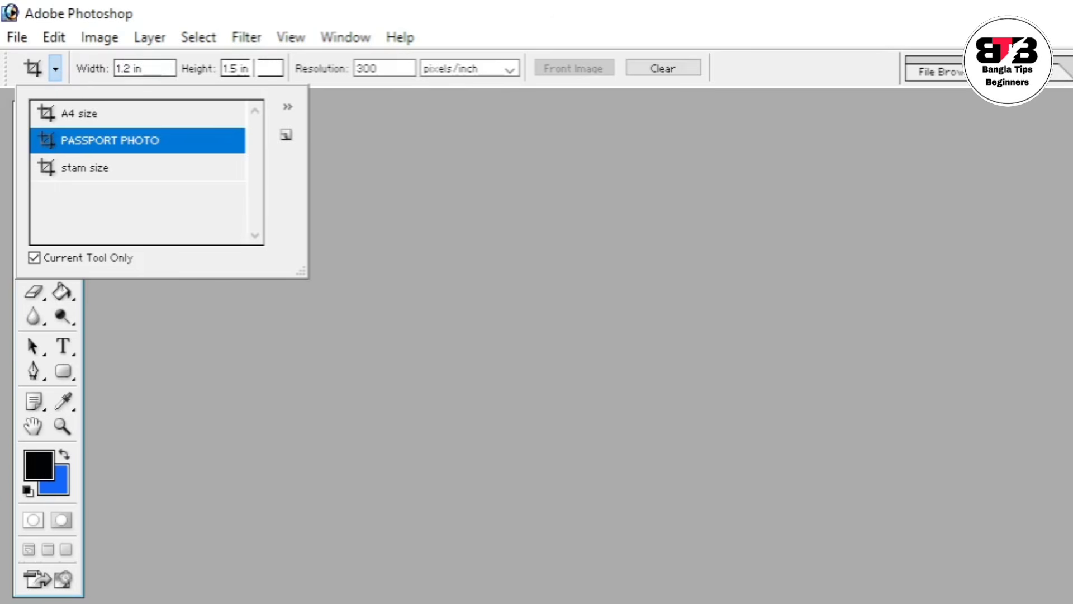
Compare the width, height and resolution stored in the A4 size, PASSPORT PHOTO and stam size crop presets.
click(85, 171)
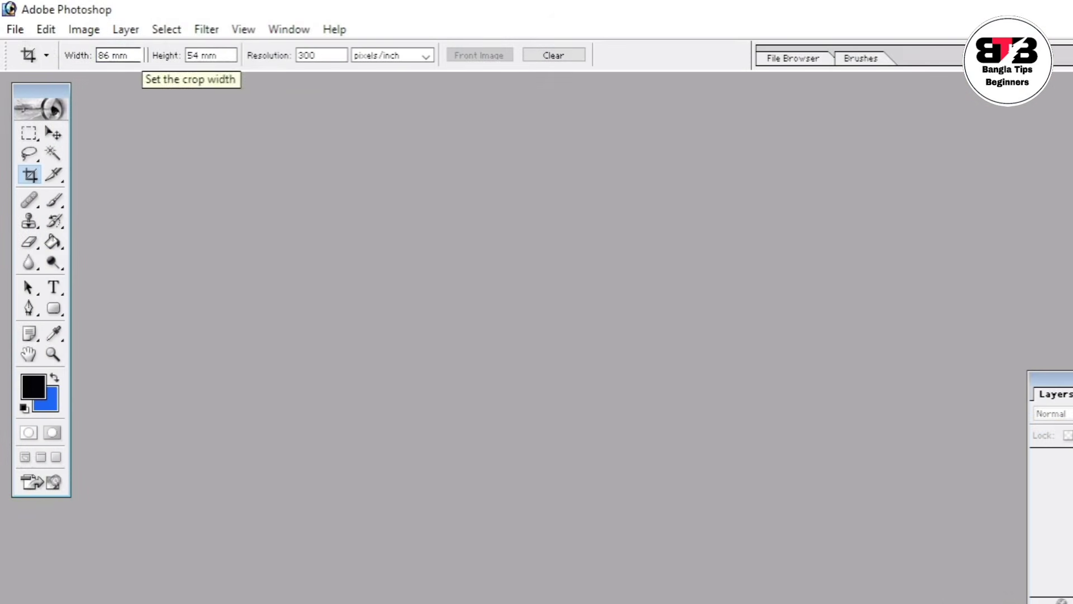
click(211, 54)
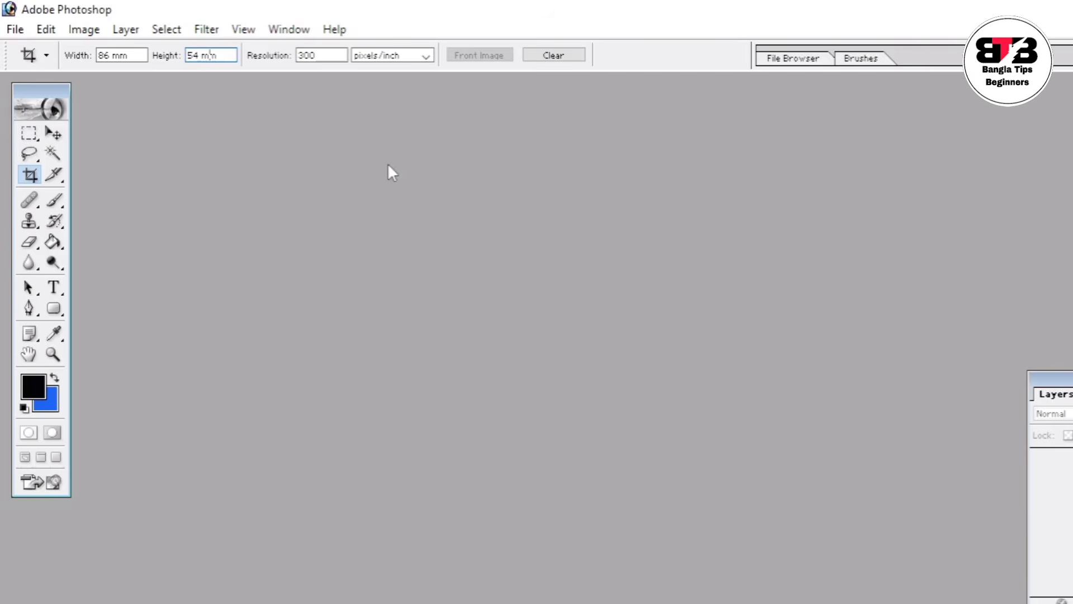
click(47, 56)
click(74, 98)
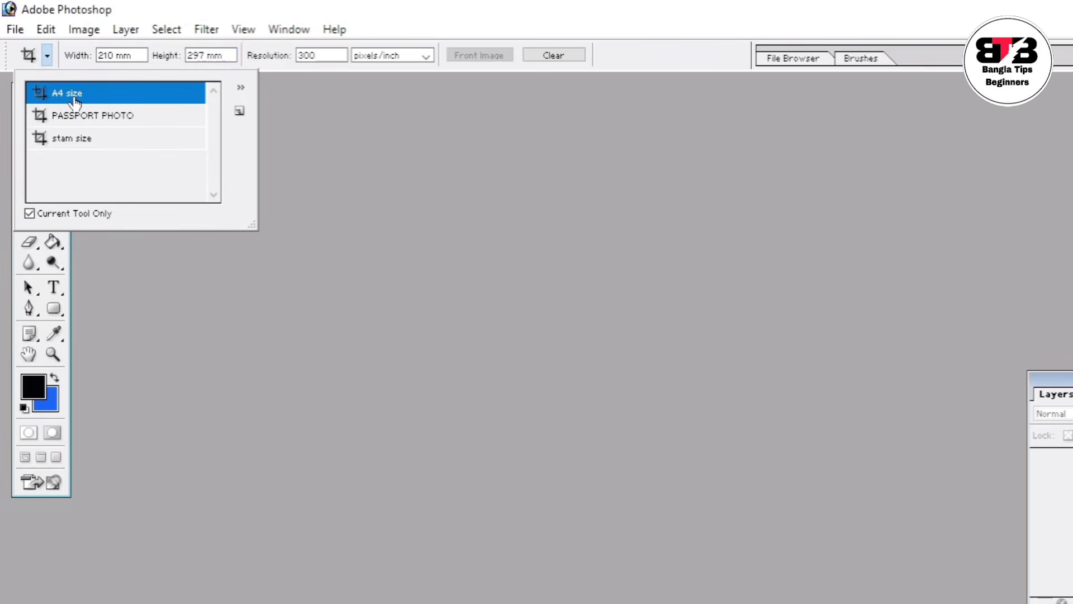
click(81, 118)
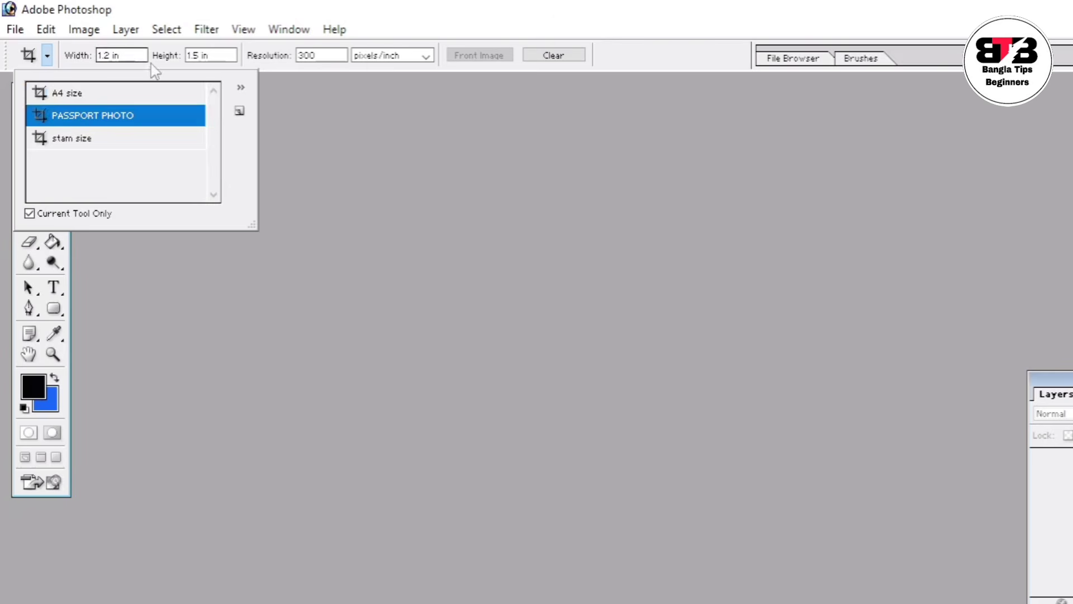
click(218, 55)
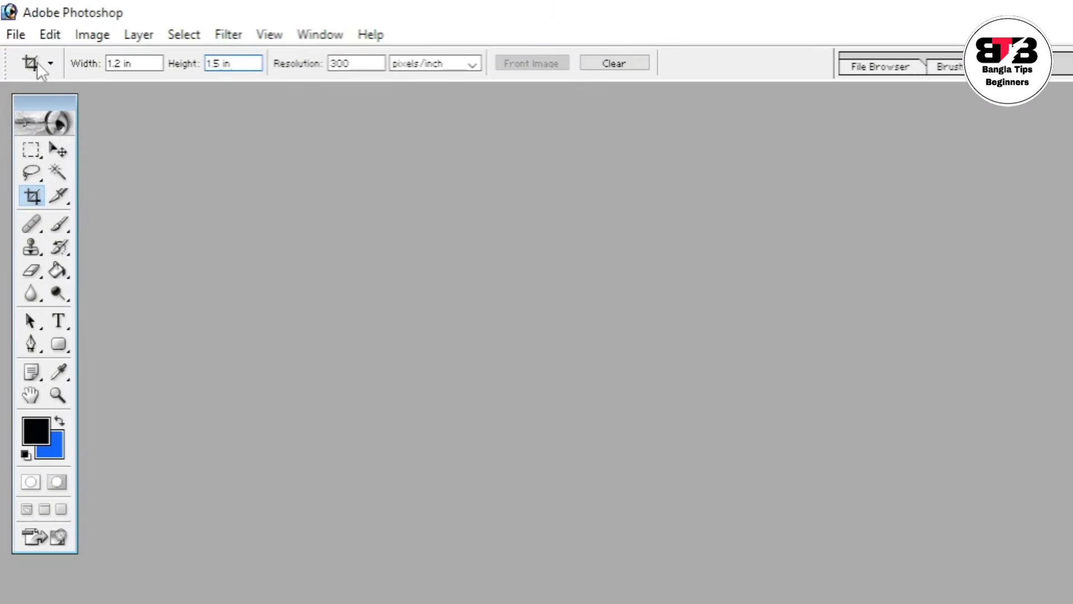
click(47, 55)
click(78, 106)
click(96, 163)
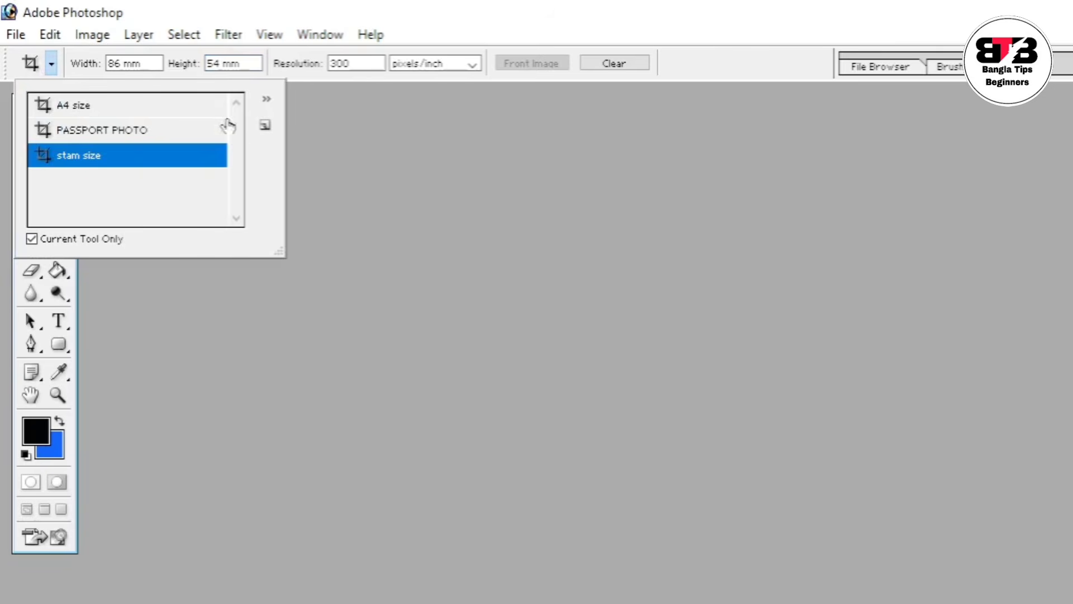
click(75, 115)
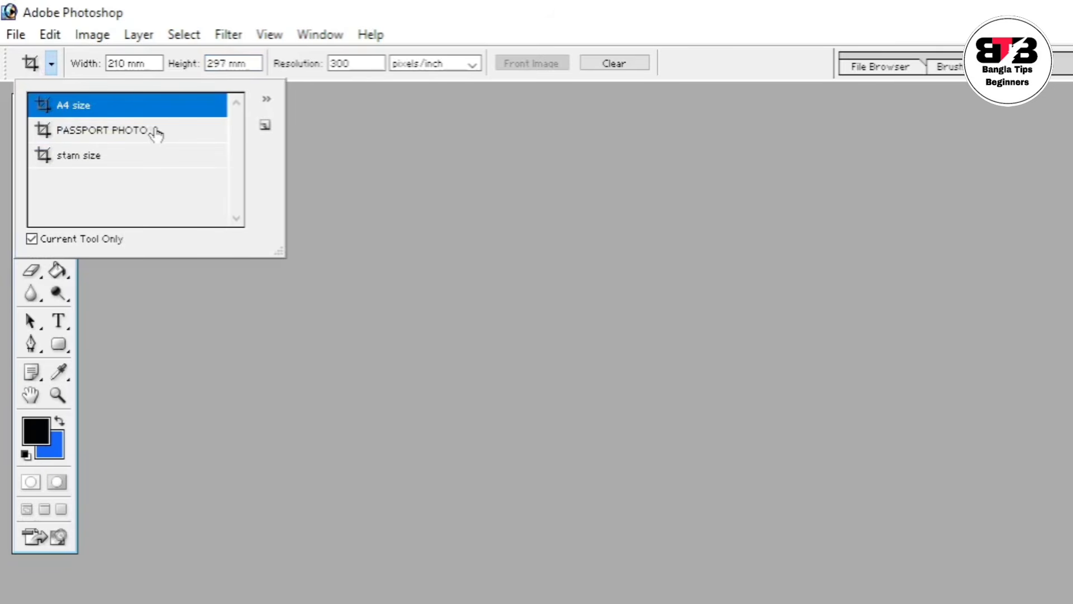
click(88, 141)
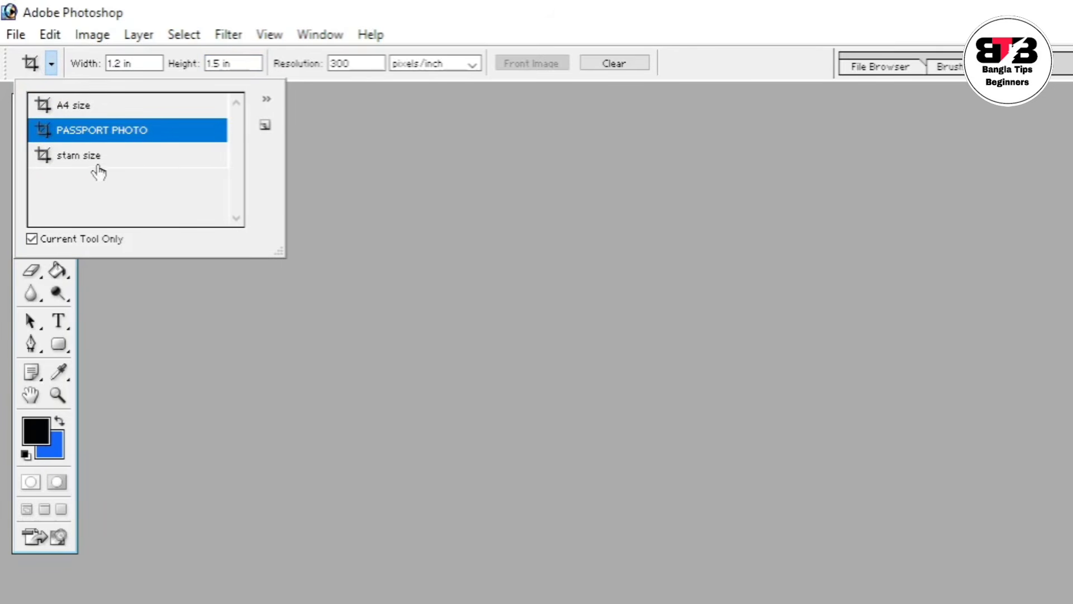
click(76, 155)
click(91, 134)
Delete the A4 size, PASSPORT PHOTO and stam size presets from the Crop tool's preset list.
right_click(91, 106)
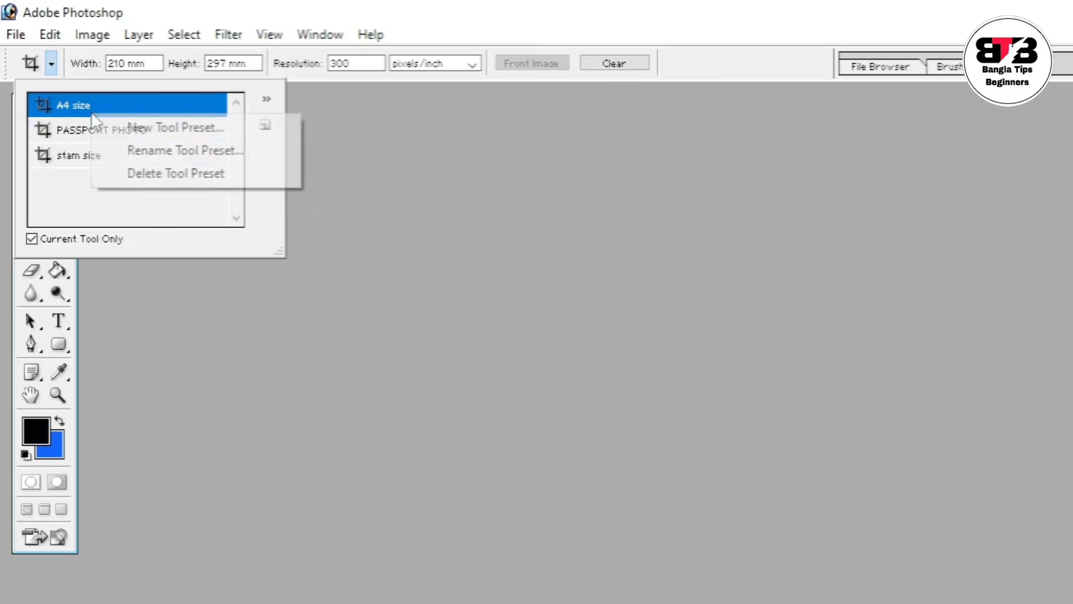
click(198, 173)
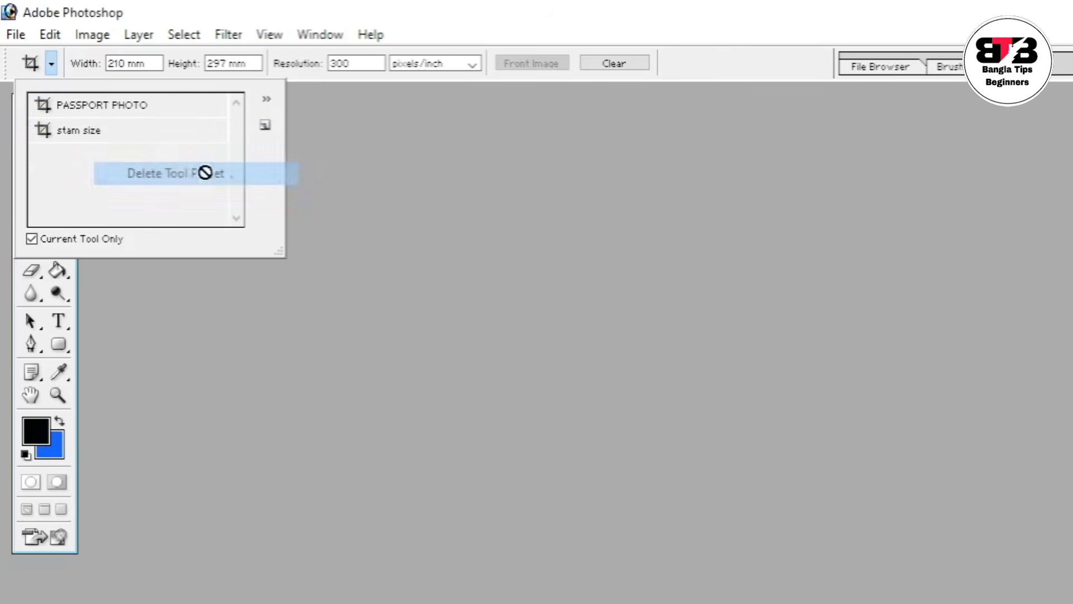
right_click(102, 111)
click(163, 171)
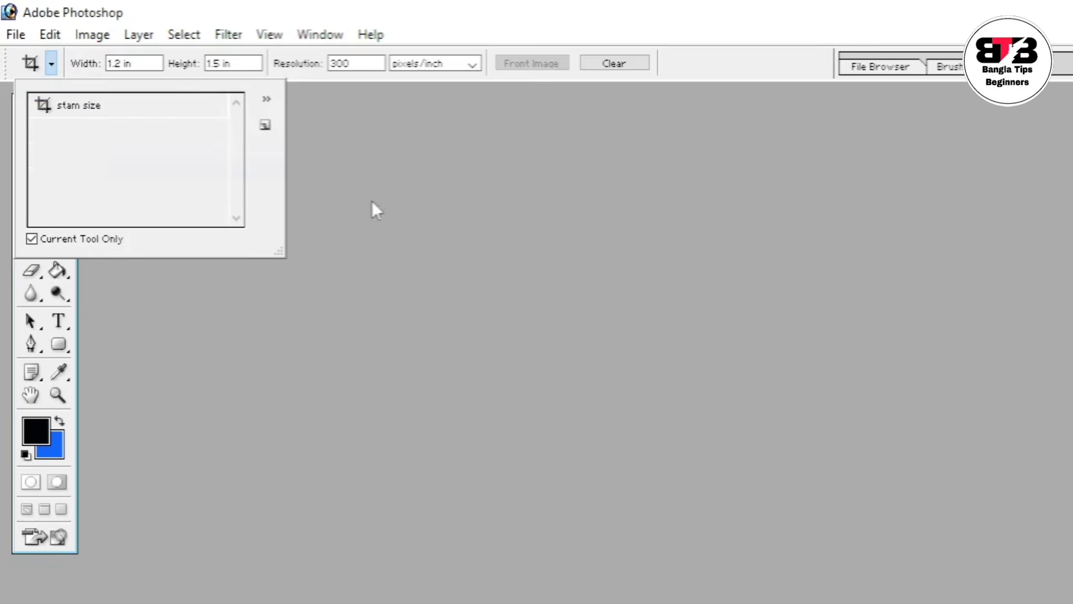
right_click(123, 109)
click(196, 171)
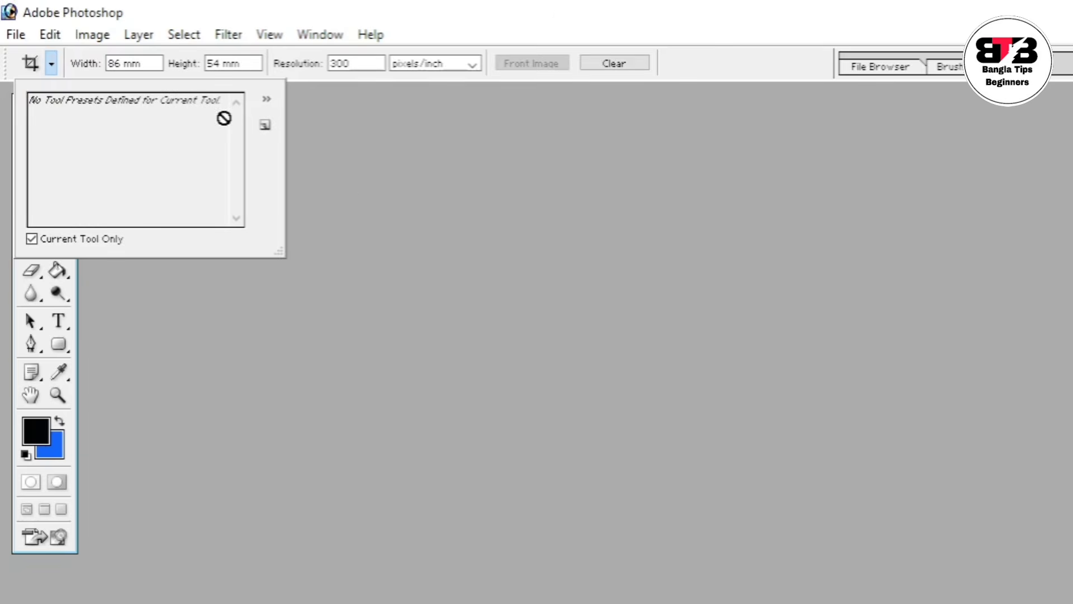
click(351, 175)
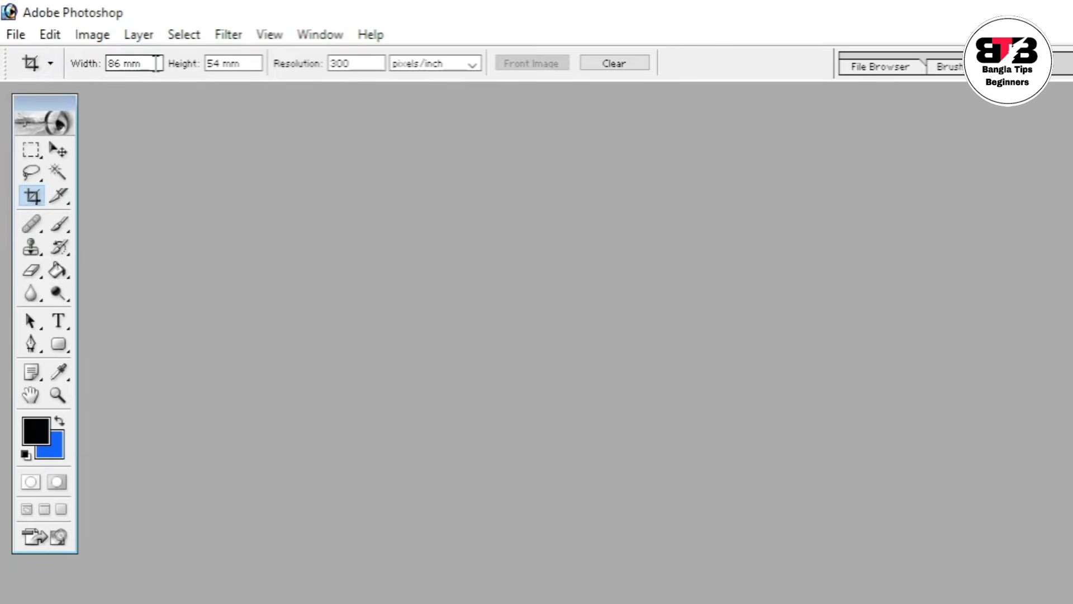
Clear the crop width, height and resolution values, and reselect the Crop tool.
click(622, 67)
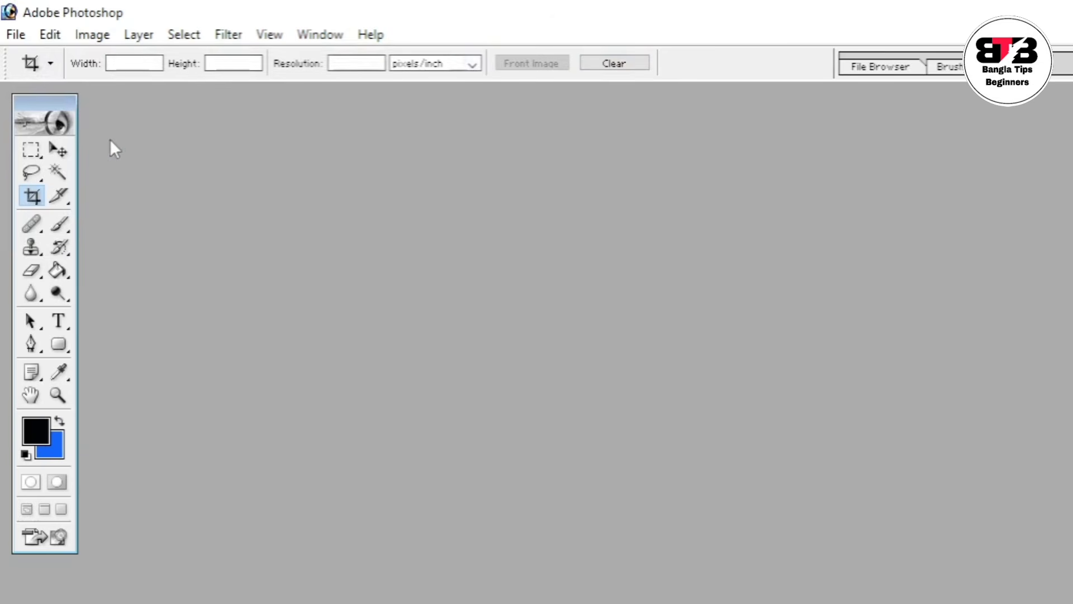
click(59, 149)
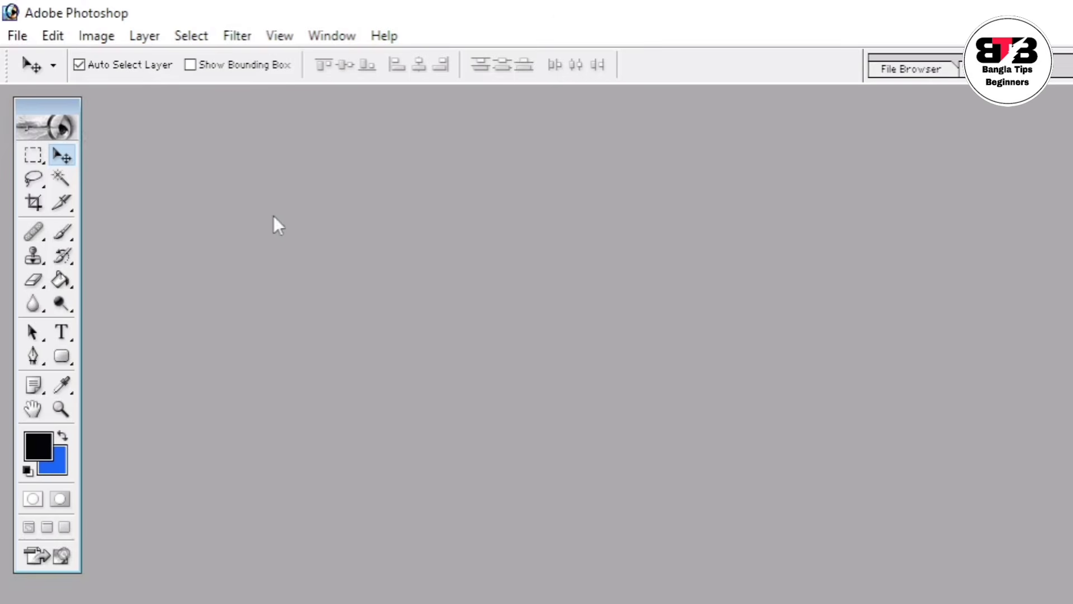
click(35, 204)
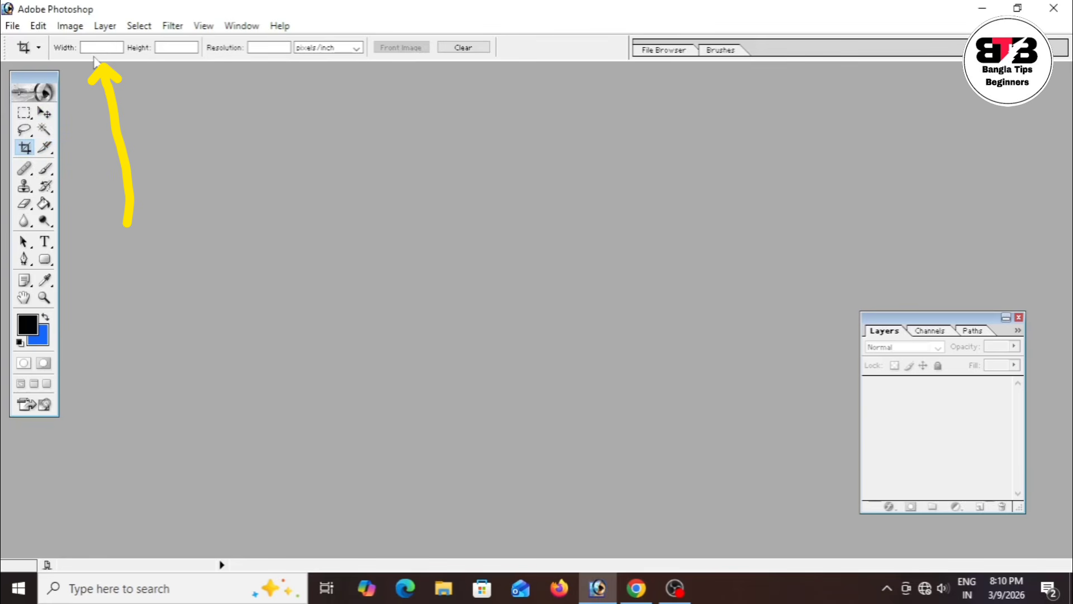
Set the crop size to 1.2 in wide and 1.5 in high at a resolution of 300 pixels/inch.
click(86, 48)
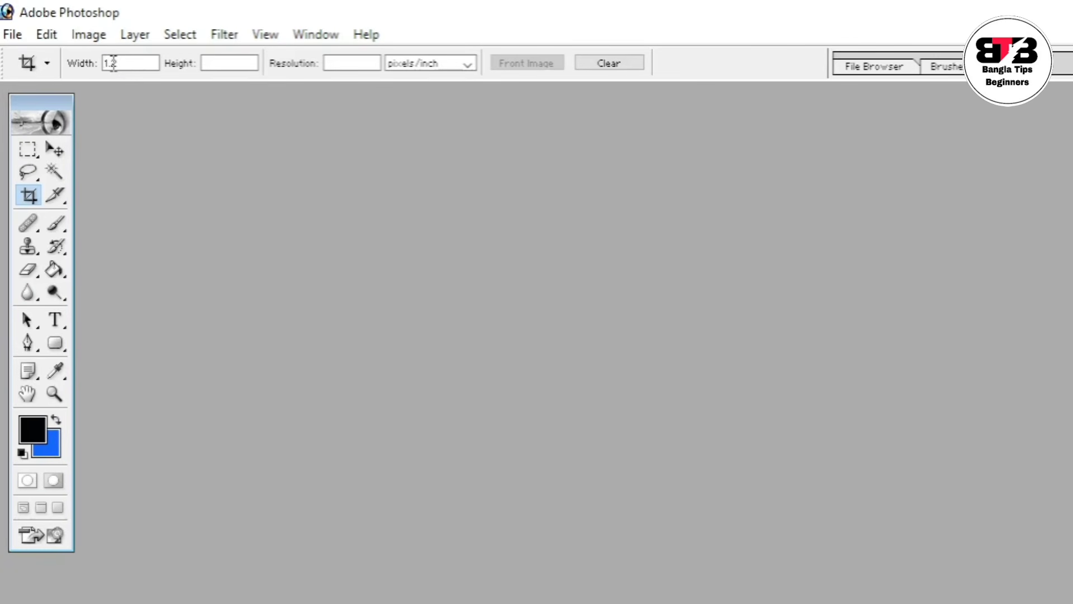
text(in)
click(239, 60)
text(1.5IN)
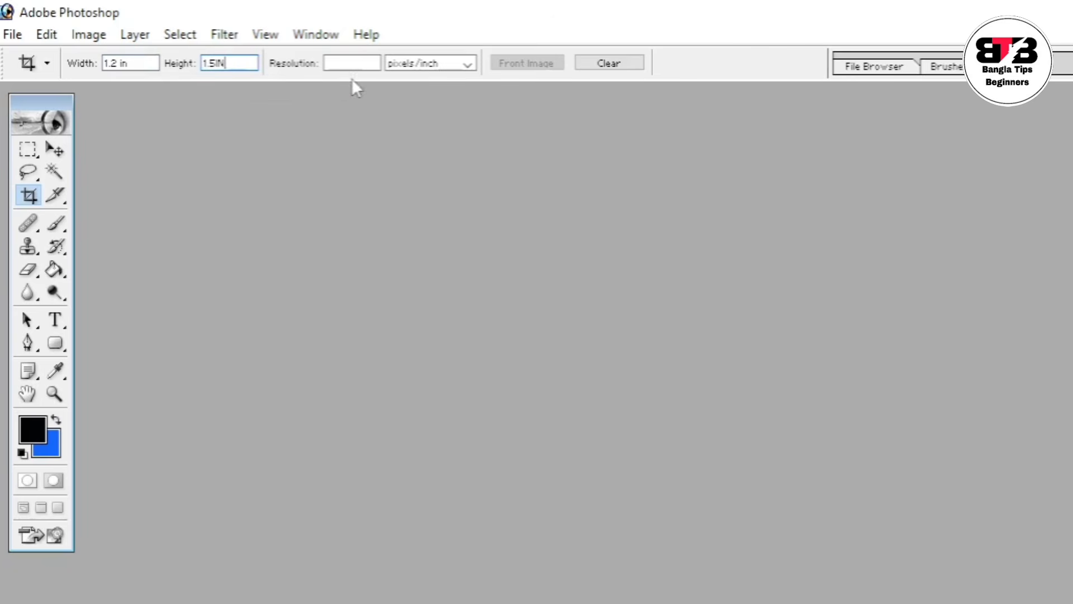
text(300)
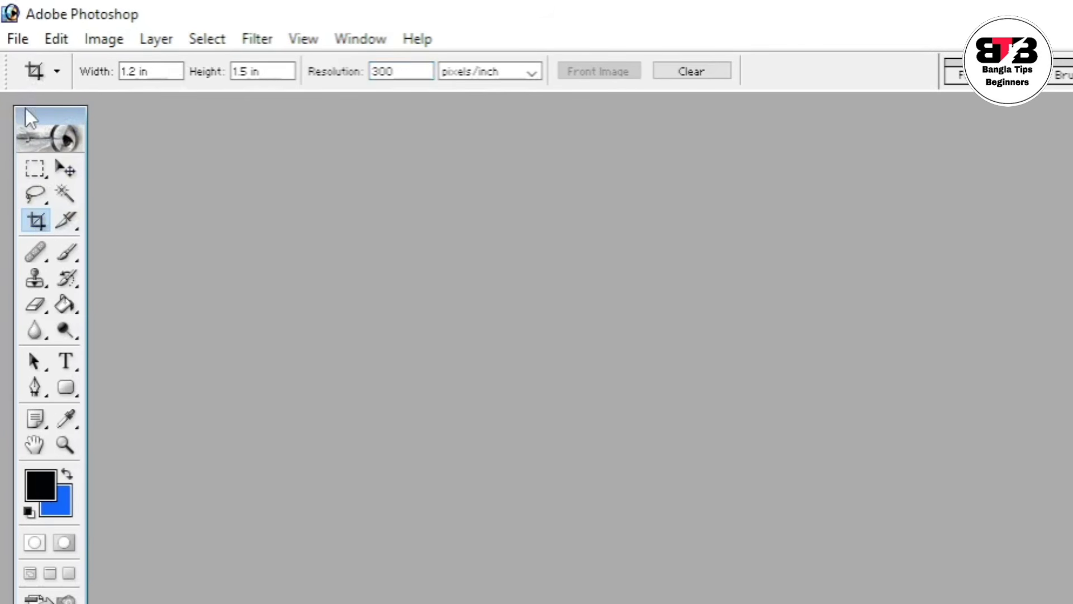
Save the current crop settings as a new tool preset named PASSPORT SIZE.
click(57, 73)
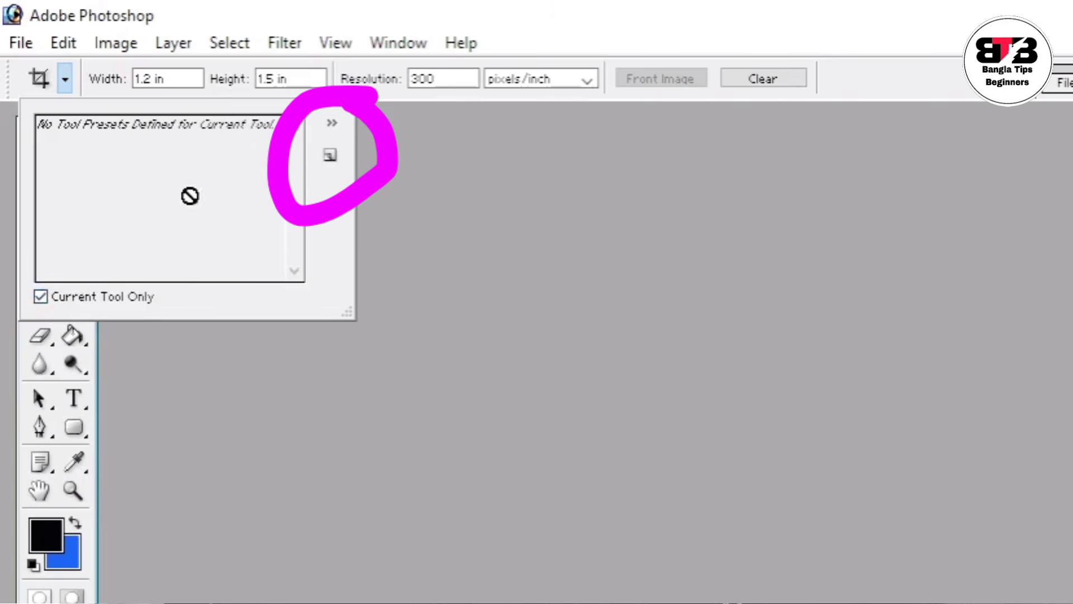
click(330, 155)
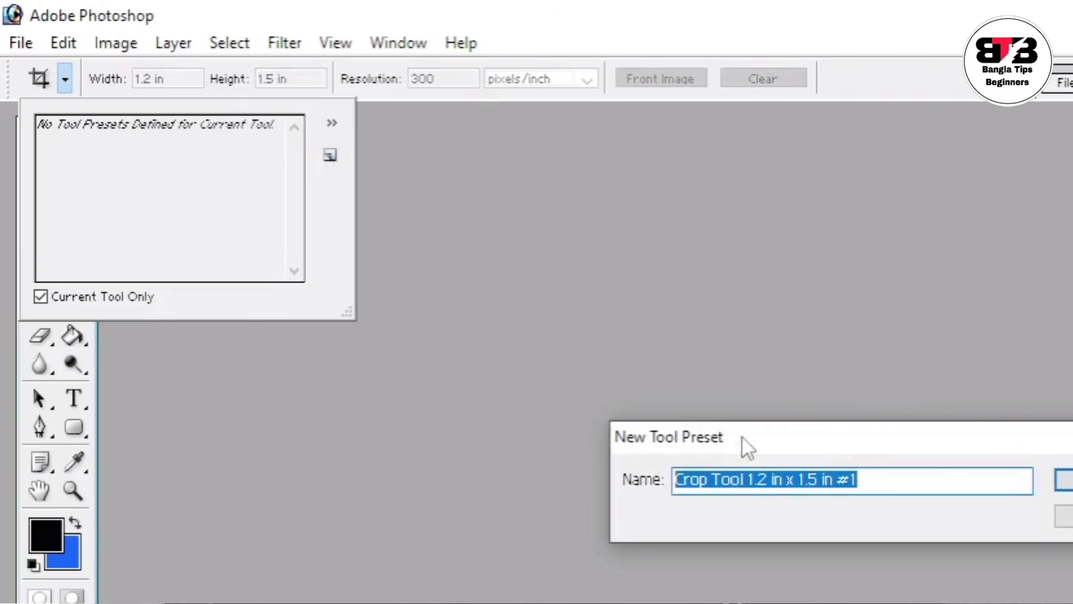
drag(799, 440, 710, 283)
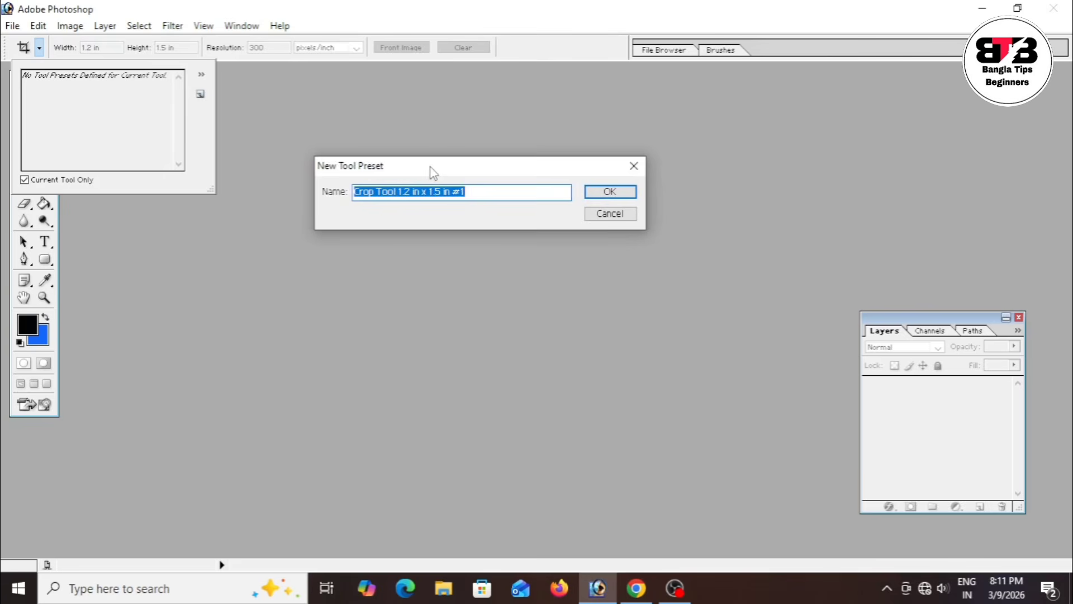
mouse_move(434, 171)
mouse_down()
mouse_move(481, 161)
mouse_move(428, 169)
mouse_up()
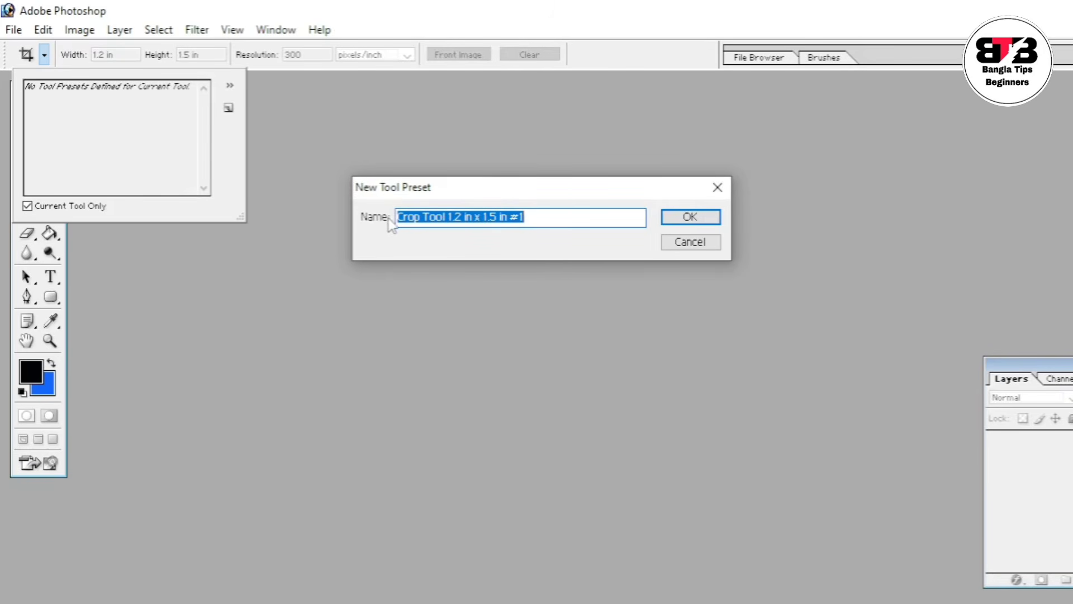
click(525, 222)
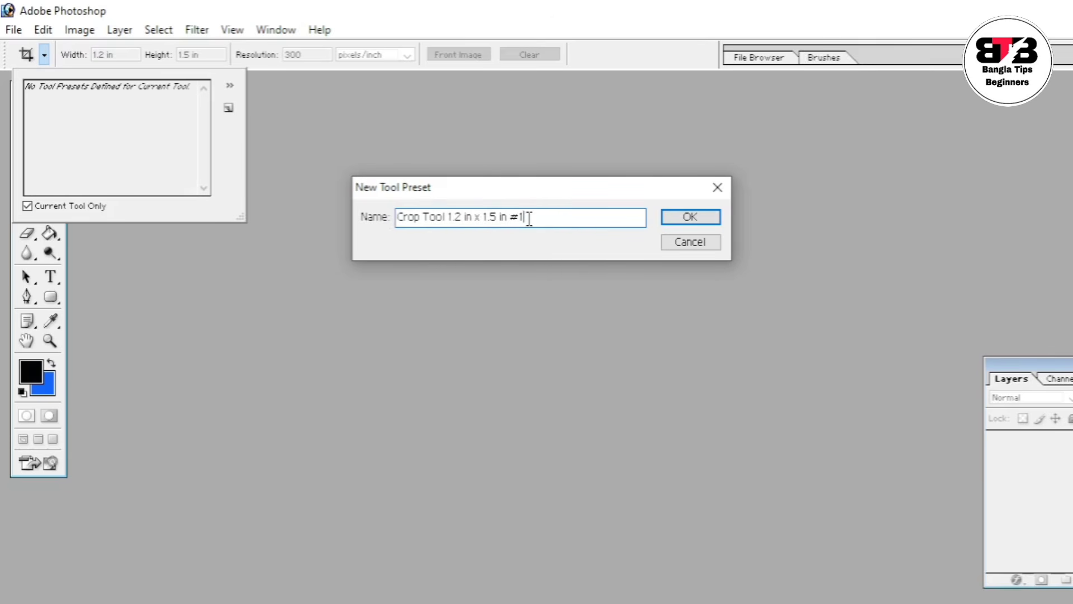
drag(529, 218, 385, 229)
key(BackSpace)
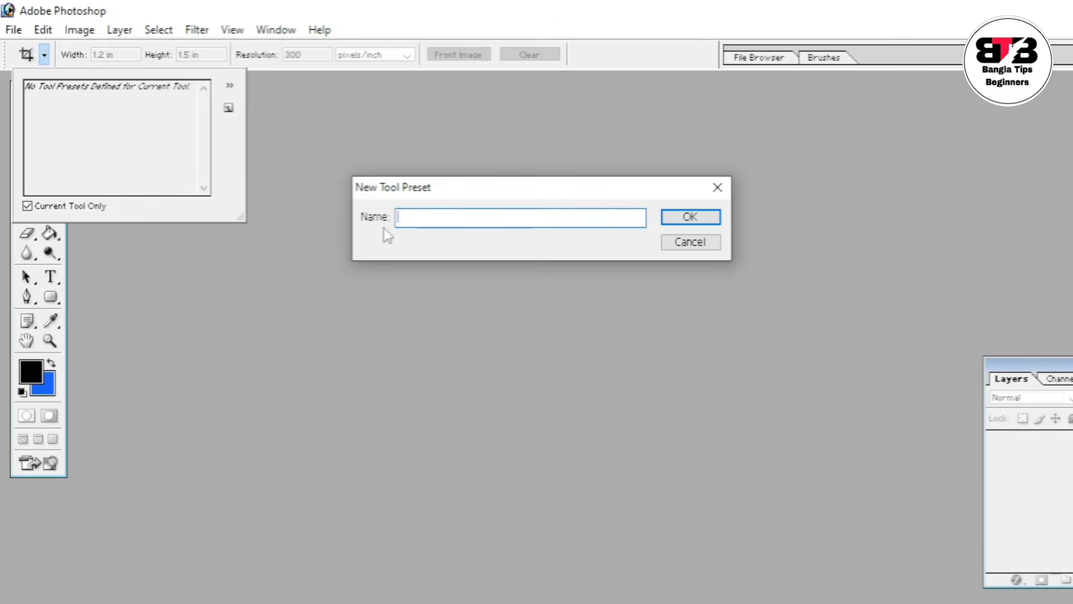
text(PASSPORT )
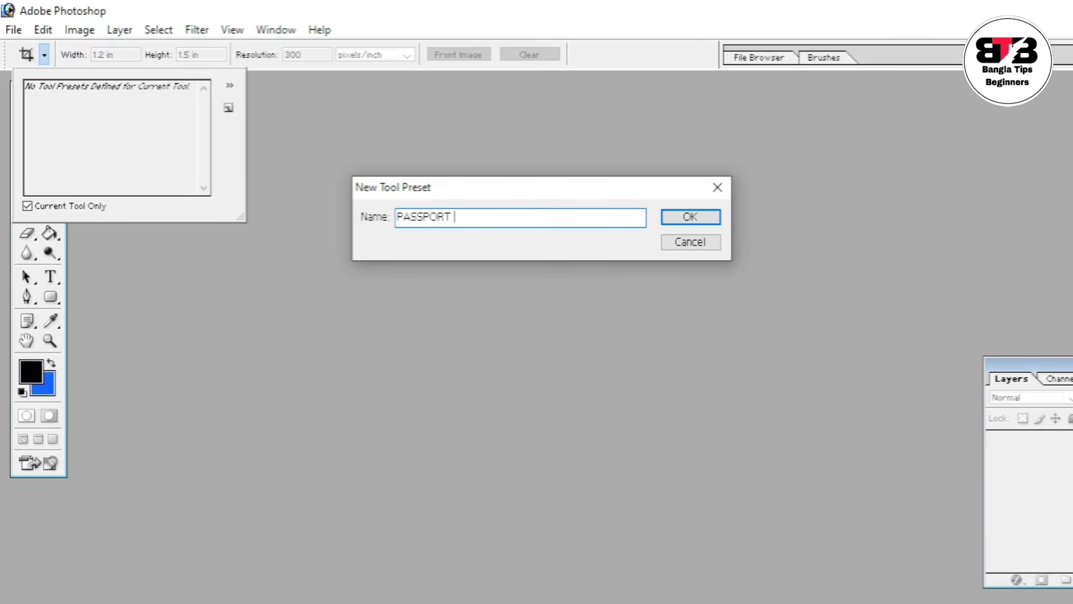
text(SIZE)
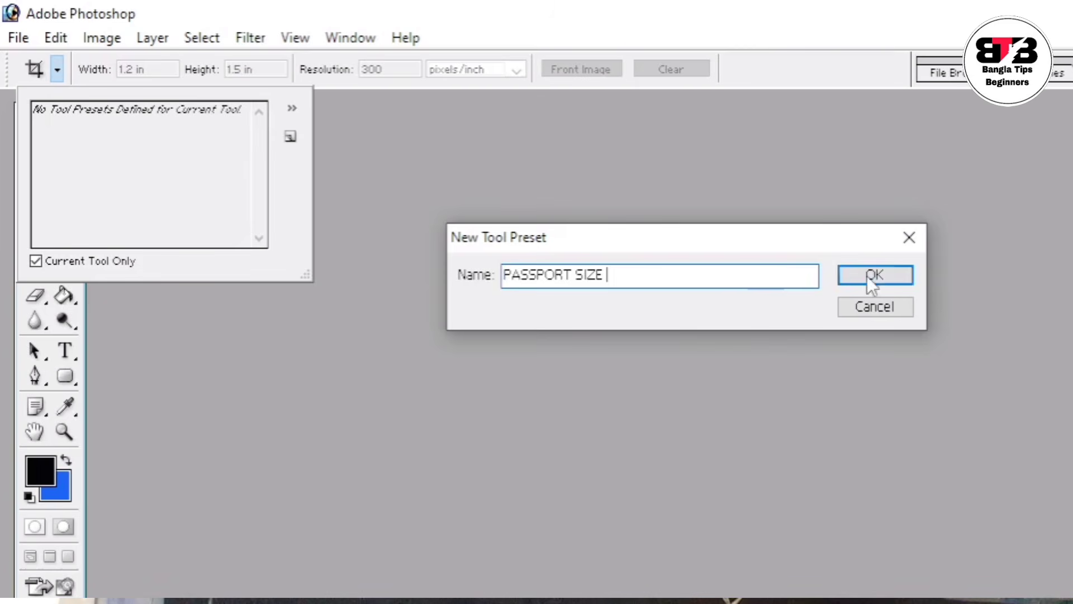
click(886, 279)
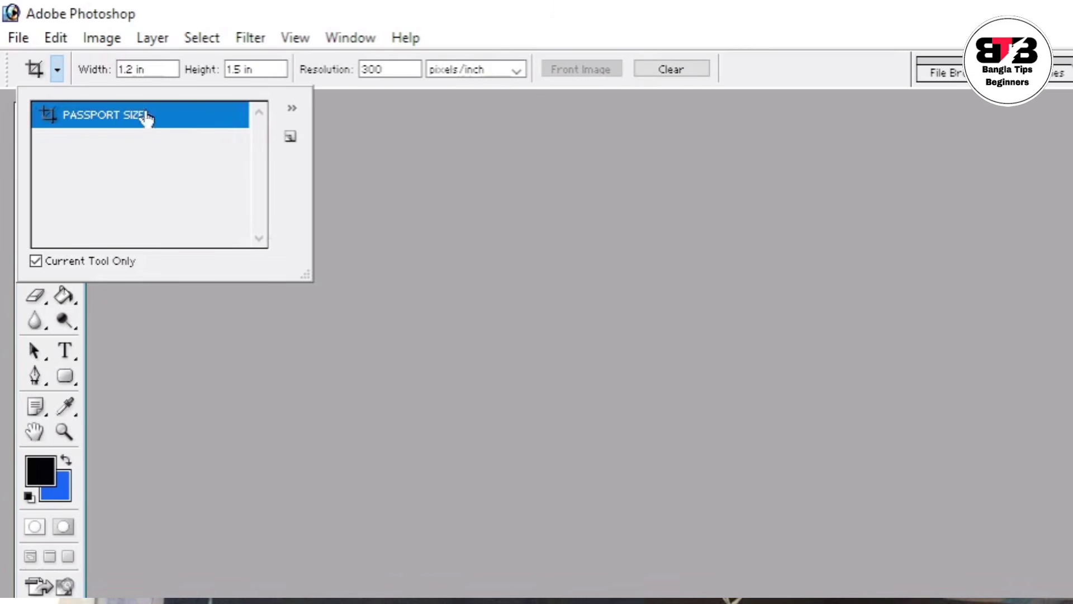
click(429, 229)
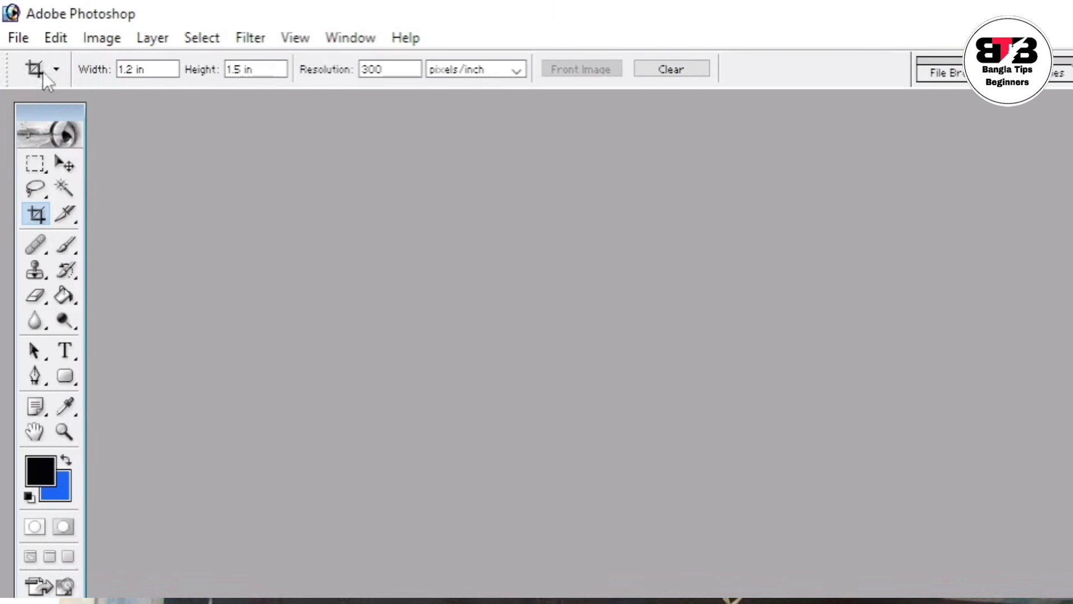
Test the saved preset by clearing the crop values and applying PASSPORT SIZE again.
click(56, 69)
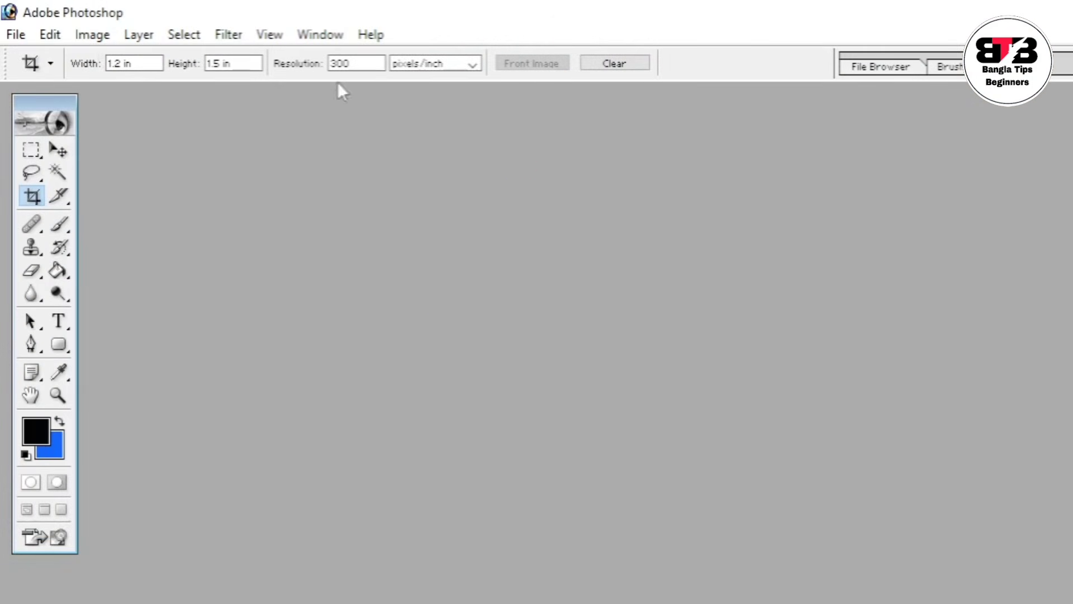
click(615, 64)
click(51, 63)
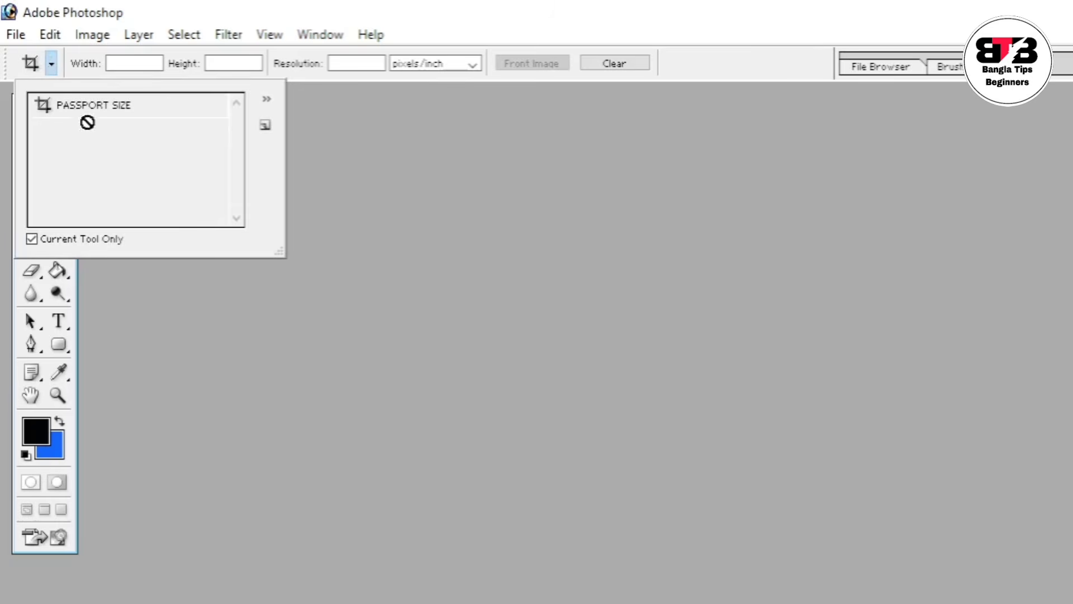
click(120, 109)
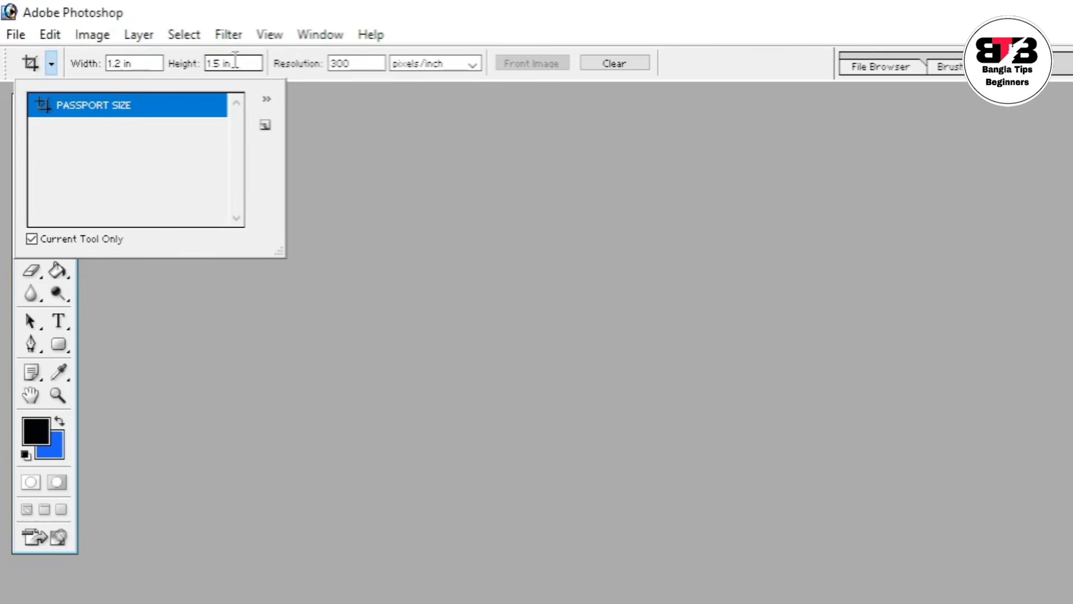
click(440, 166)
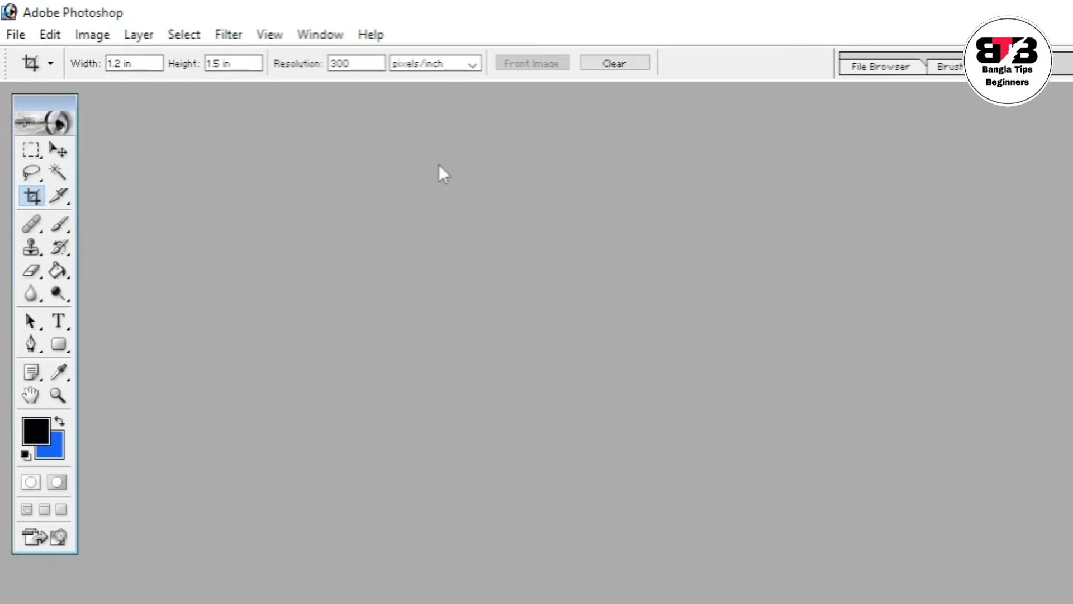
Clear the PASSPORT SIZE width, height and resolution values from the Crop tool.
click(626, 66)
click(134, 63)
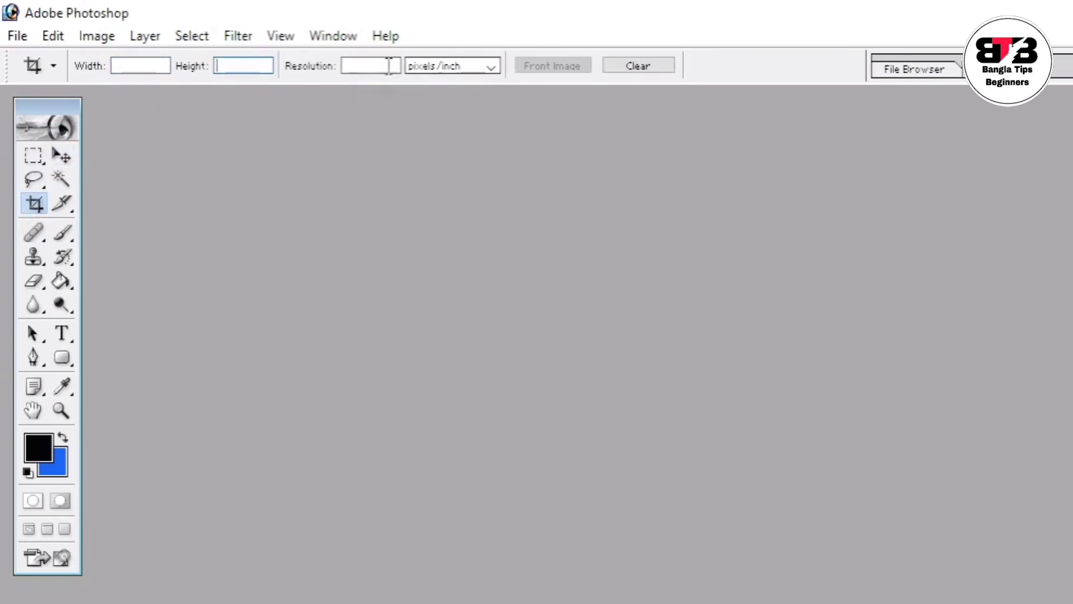
click(361, 65)
click(244, 66)
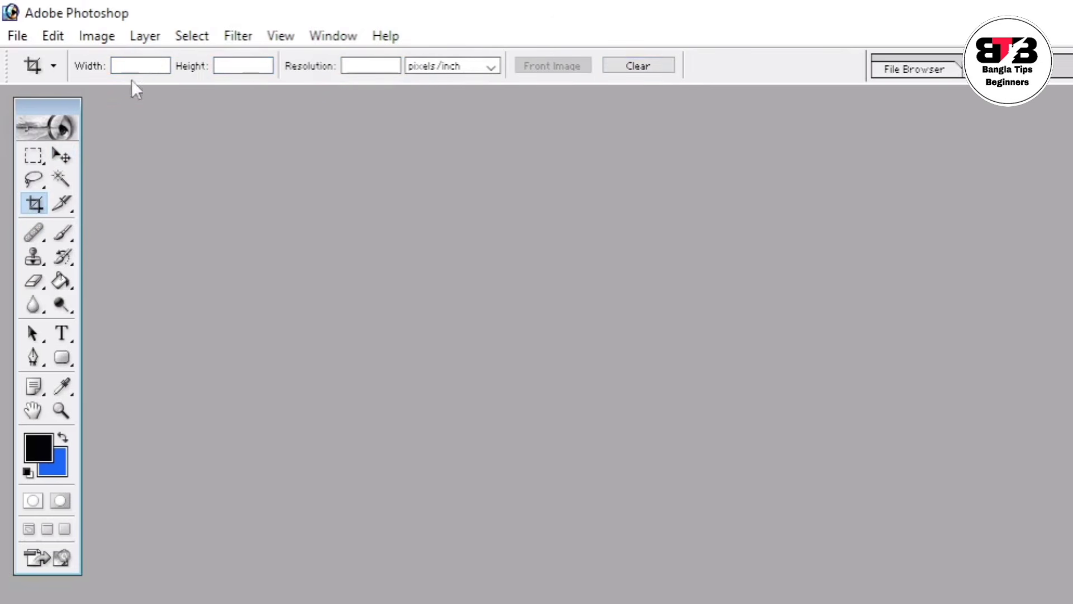
click(121, 66)
click(230, 66)
click(345, 66)
Set the crop size to 210 mm wide and 297 mm high at a resolution of 300 pixels/inch.
click(133, 66)
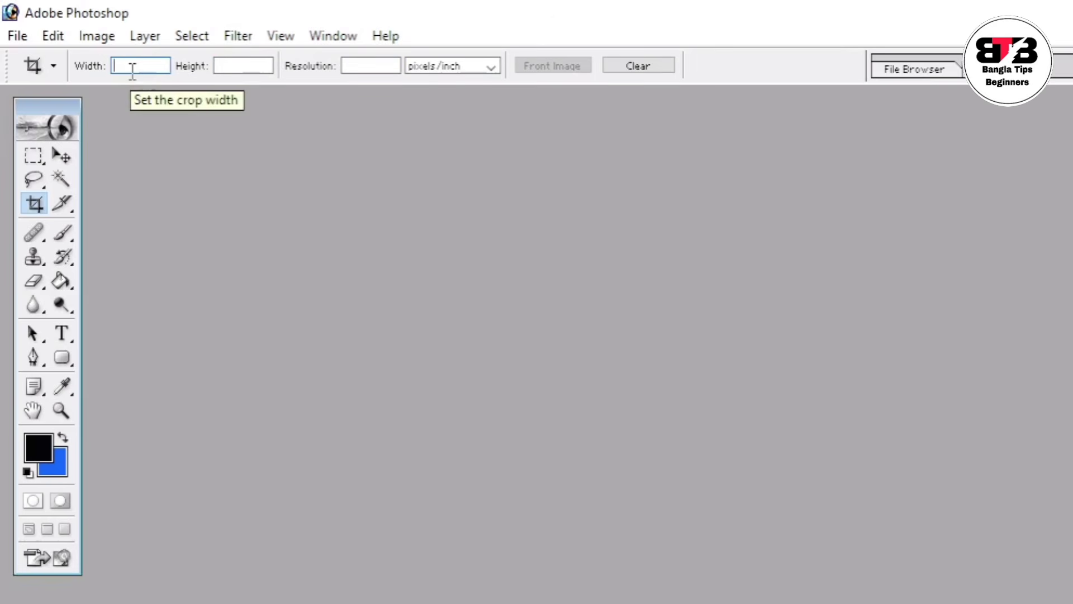
text(210M)
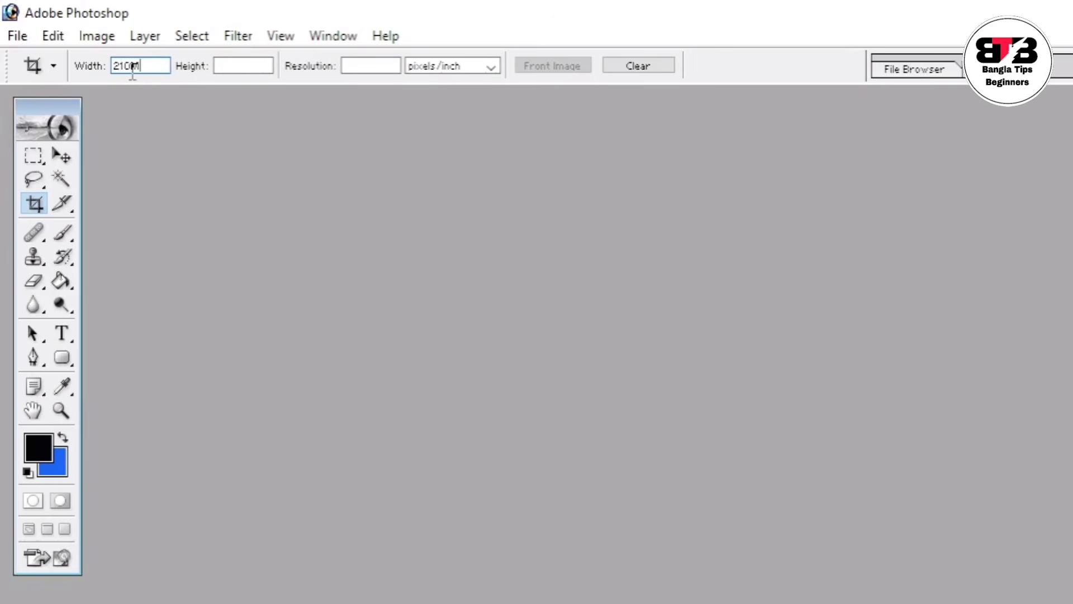
text(M)
click(226, 71)
text(297)
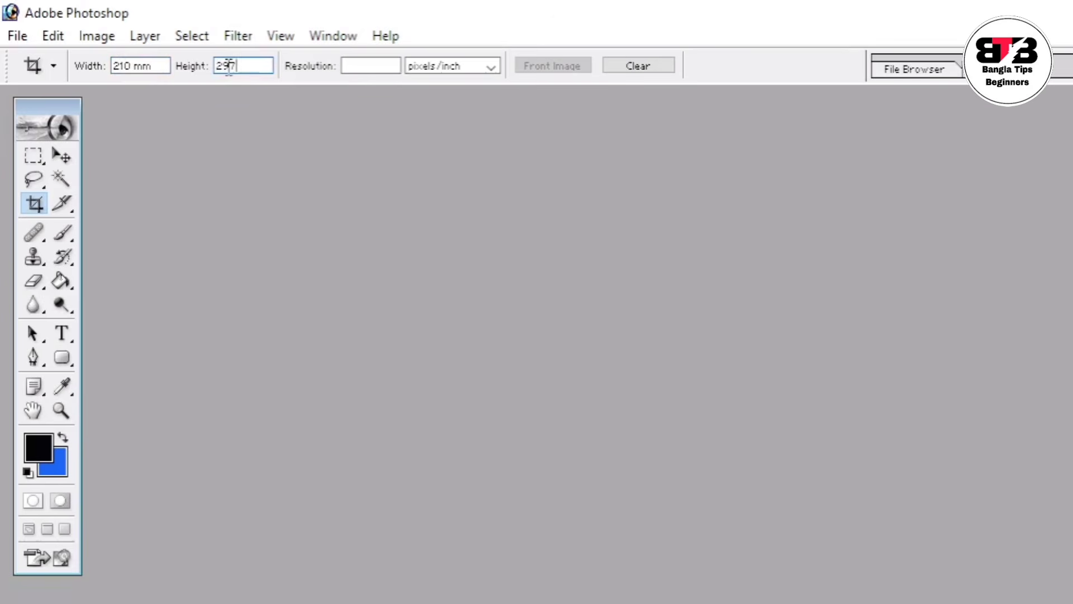
text(MM)
key(Tab)
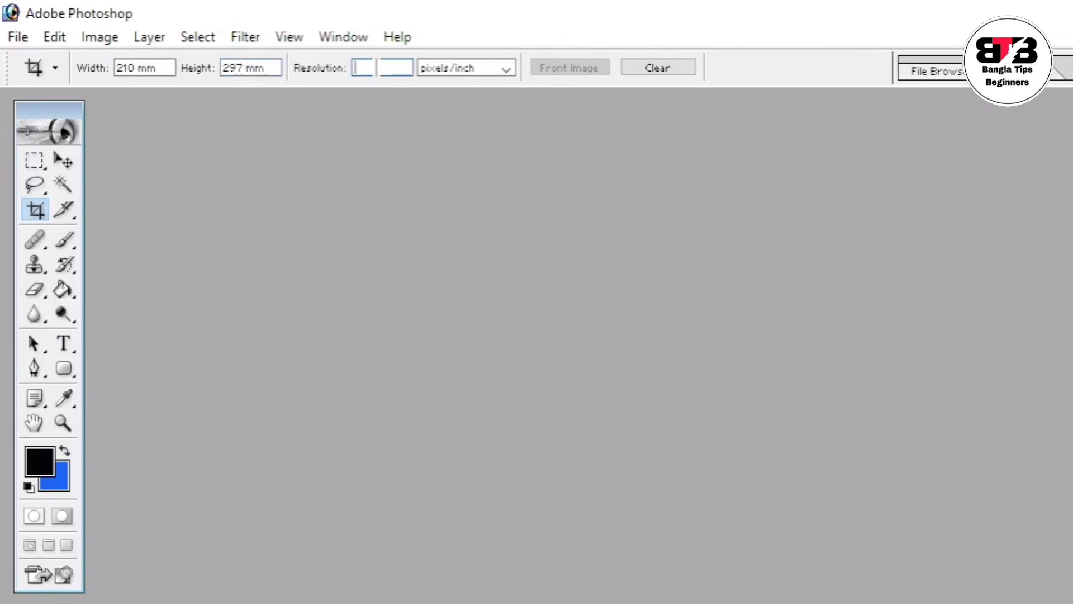
text(300)
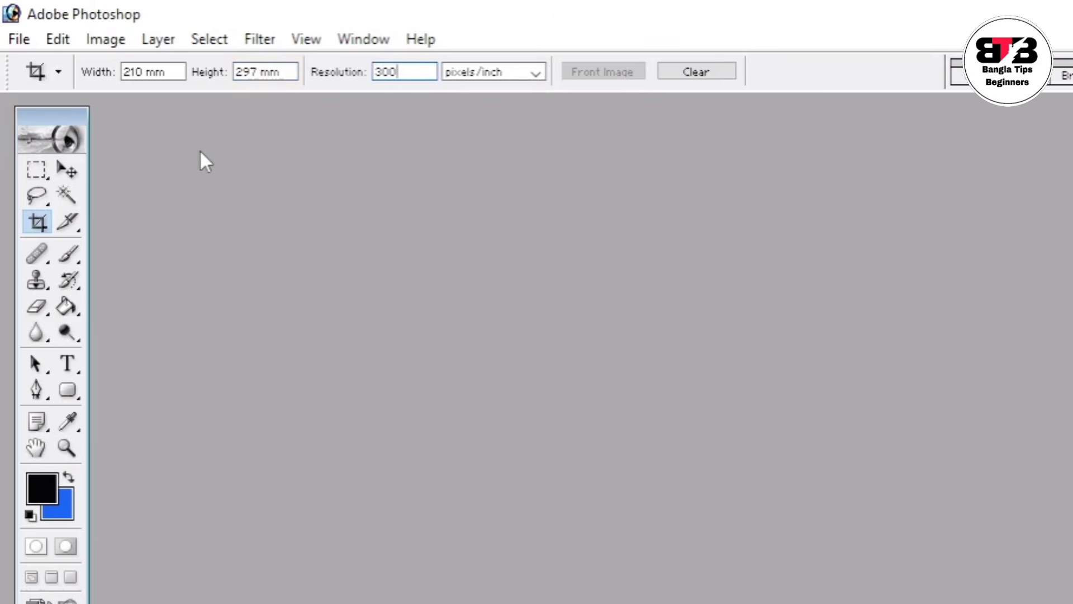
Save the current crop settings as a new tool preset named A4 SIZE.
click(60, 72)
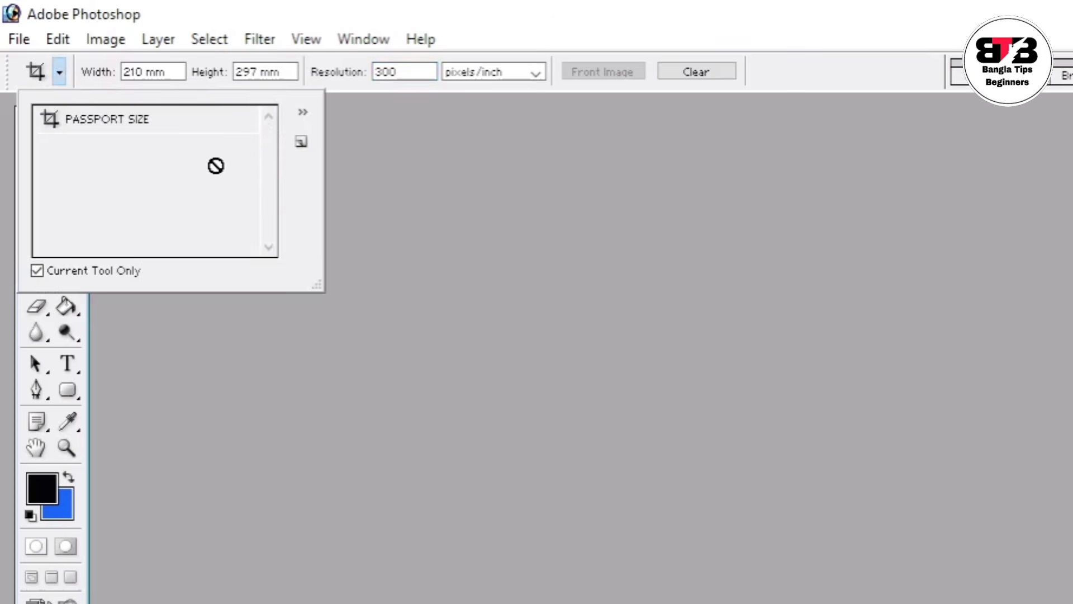
click(301, 141)
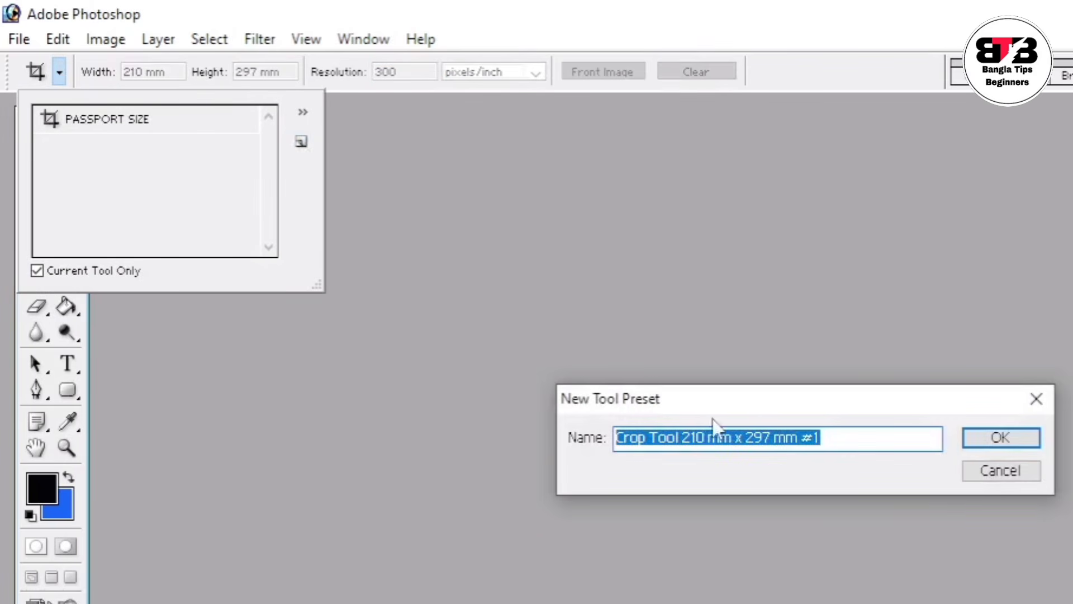
drag(708, 401, 647, 281)
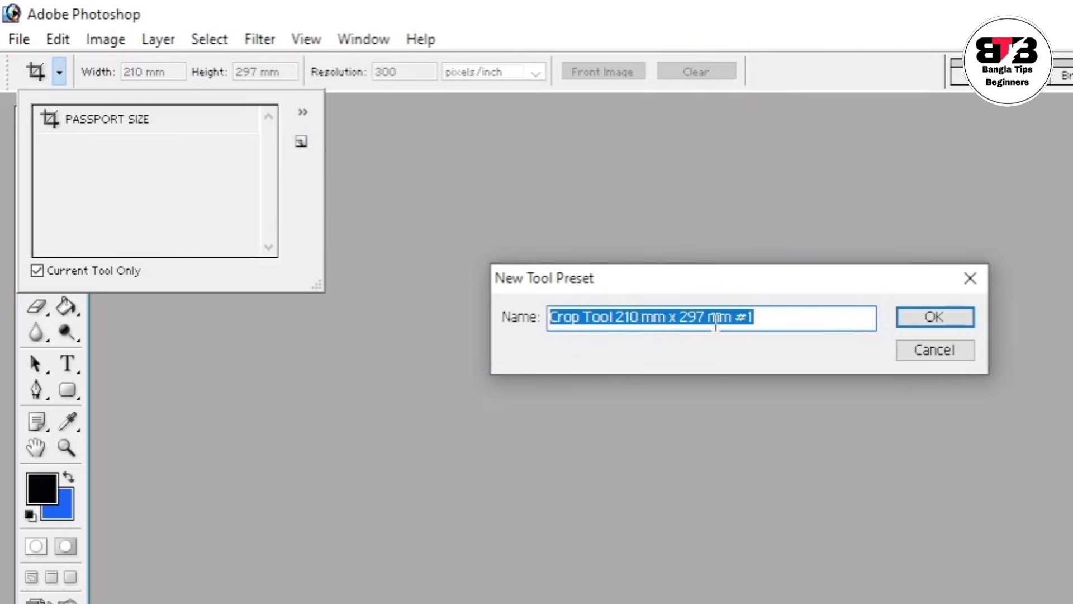
key(BackSpace)
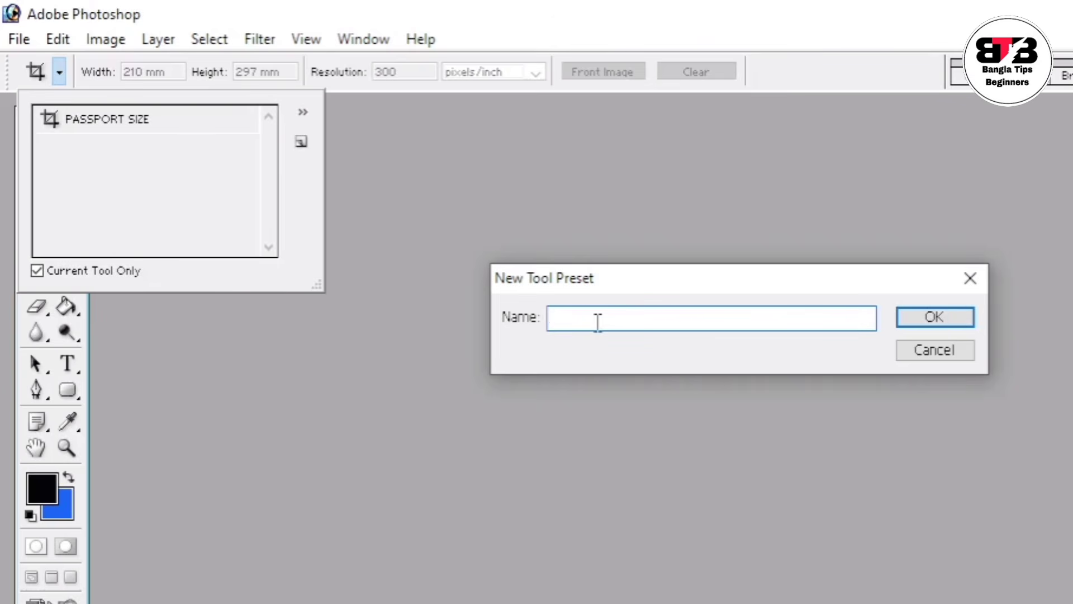
text(A4 SIZE)
drag(625, 283, 627, 261)
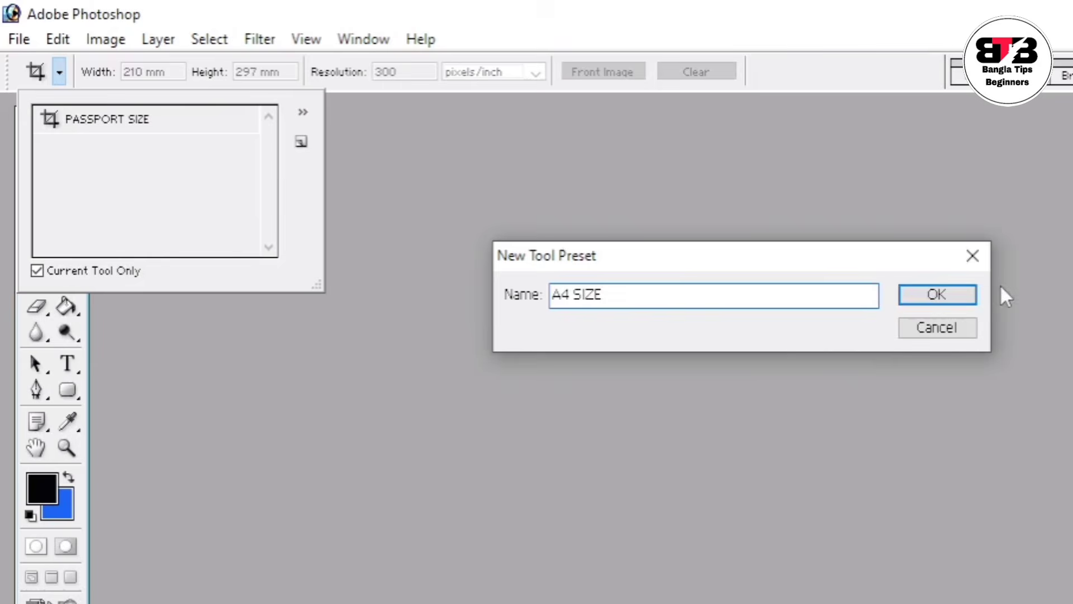
click(970, 297)
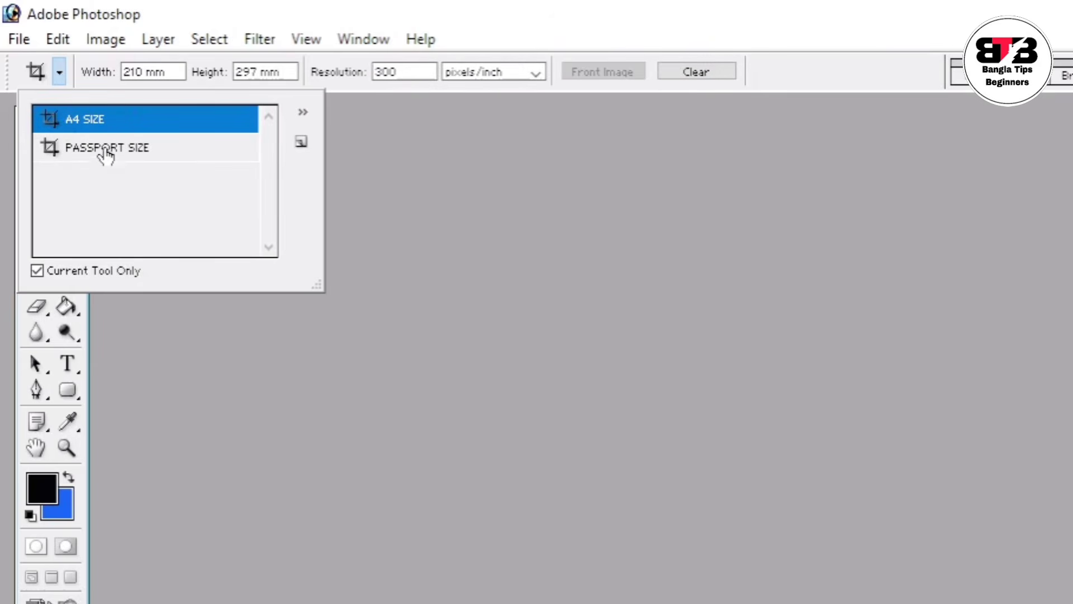
Check both saved crop presets by applying PASSPORT SIZE and switching back to A4 SIZE.
click(123, 156)
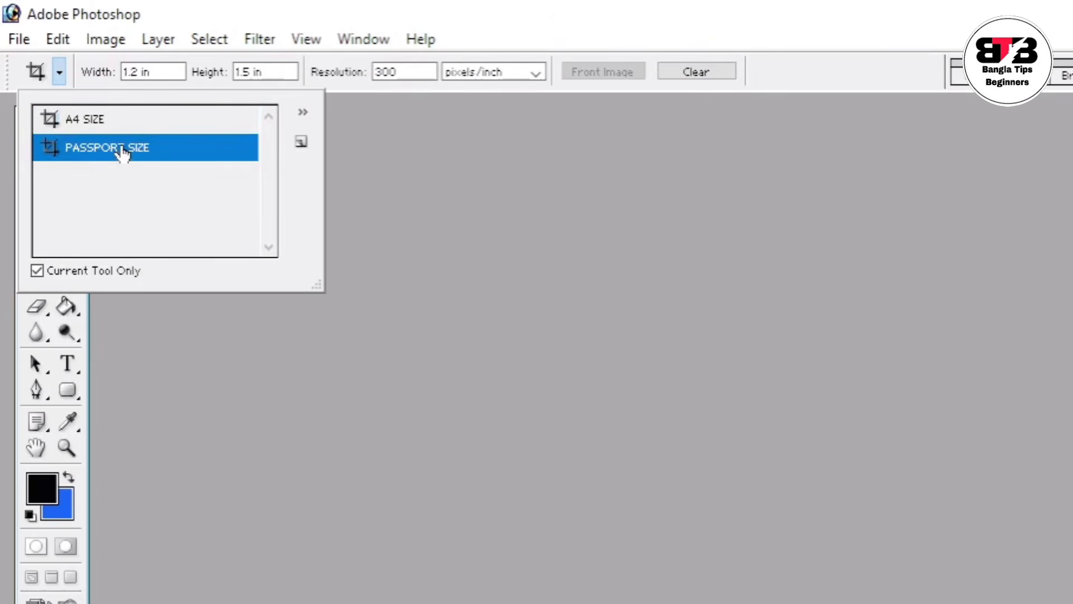
click(133, 118)
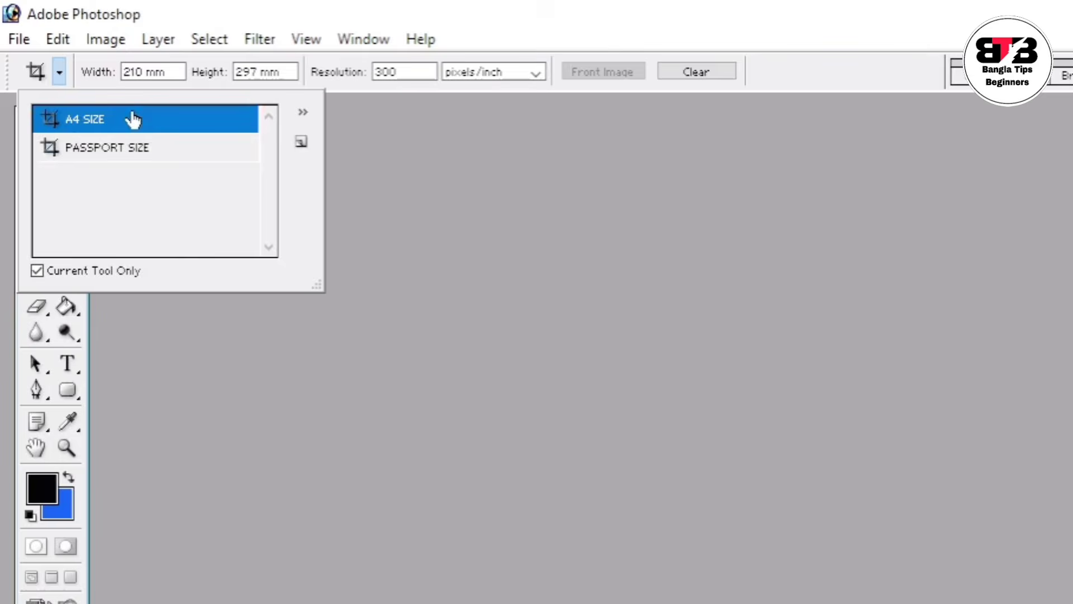
click(334, 180)
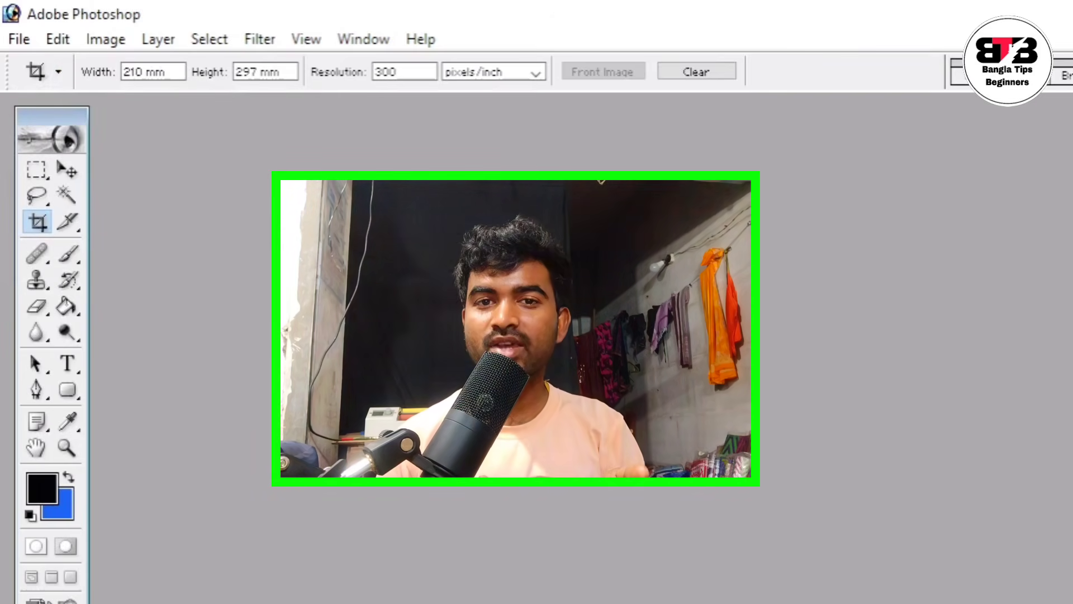